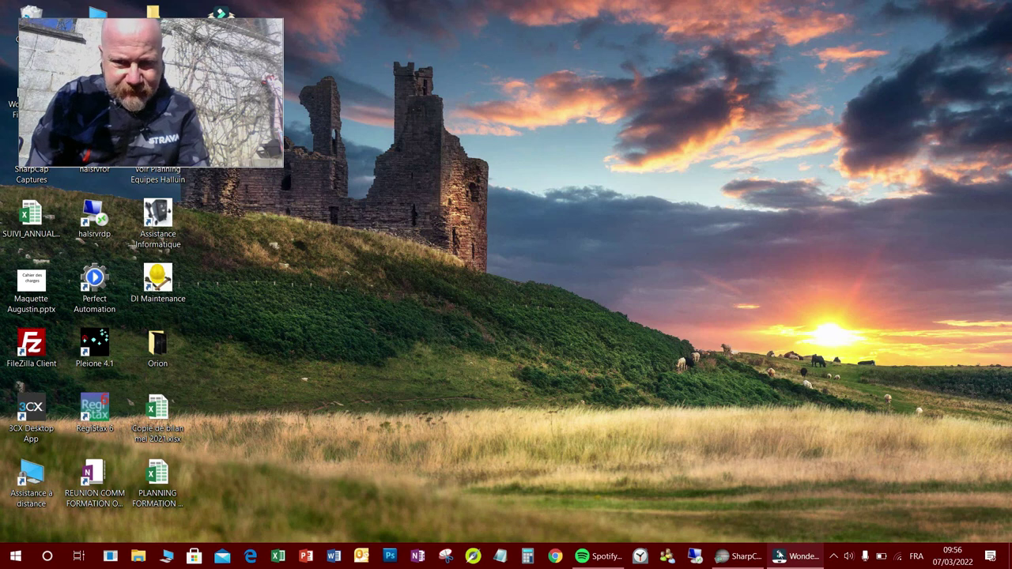
Switch to SharpCap and record an unlimited SER capture with the target name Sun.
{"action": "left_click", "coordinate": [743, 526]}
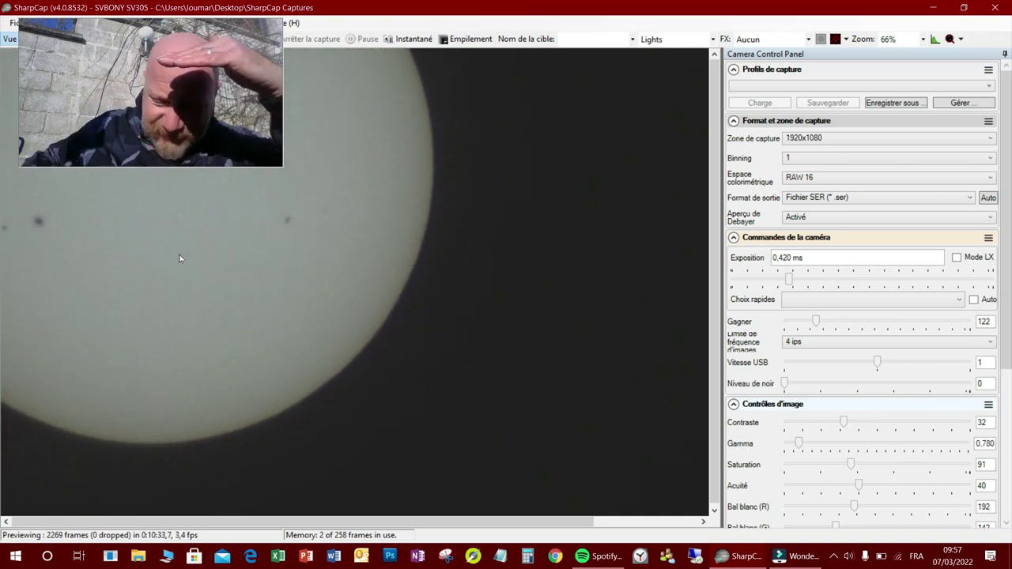
{"action": "left_click", "coordinate": [133, 41]}
{"action": "left_click_drag", "start_coordinate": [248, 52], "coordinate": [541, 386]}
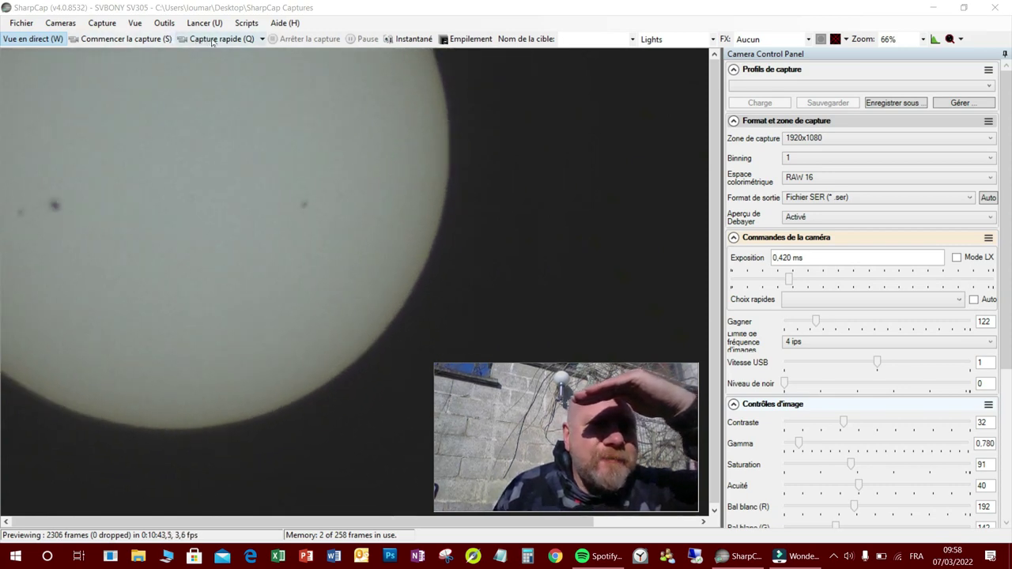
{"action": "left_click", "coordinate": [139, 42]}
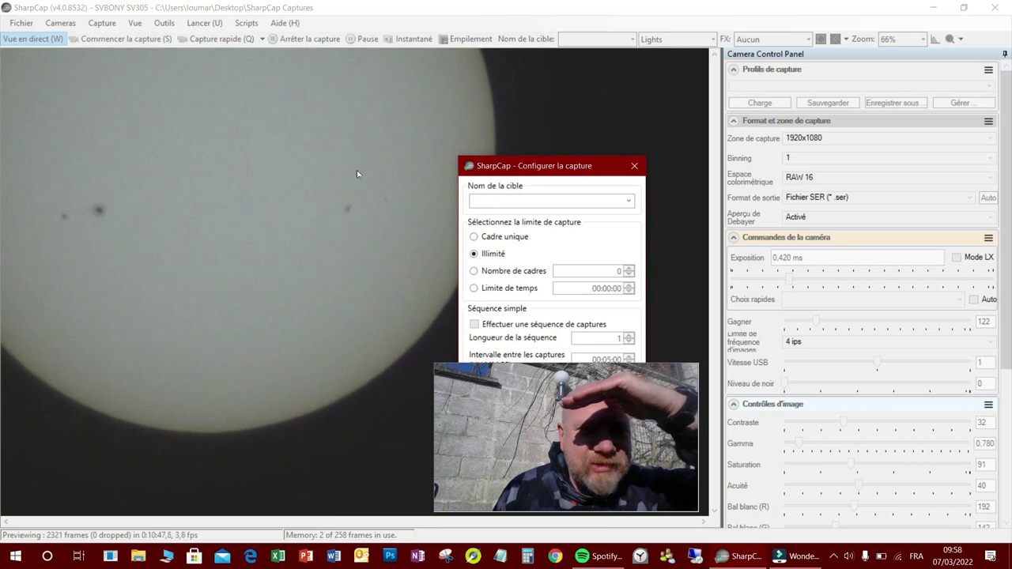
{"action": "left_click", "coordinate": [628, 203]}
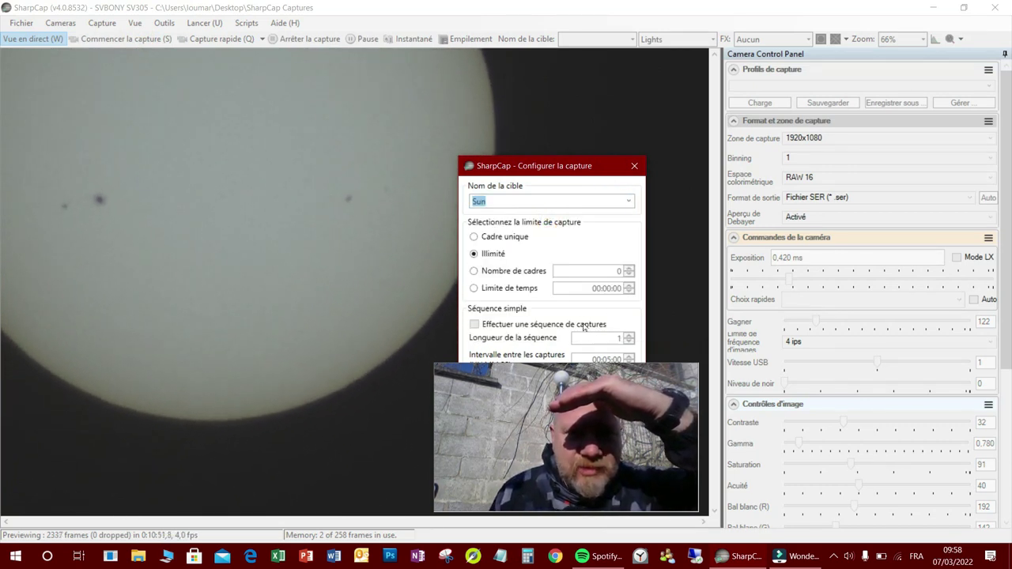
{"action": "left_click", "coordinate": [558, 387]}
{"action": "left_click_drag", "start_coordinate": [304, 418], "coordinate": [287, 384]}
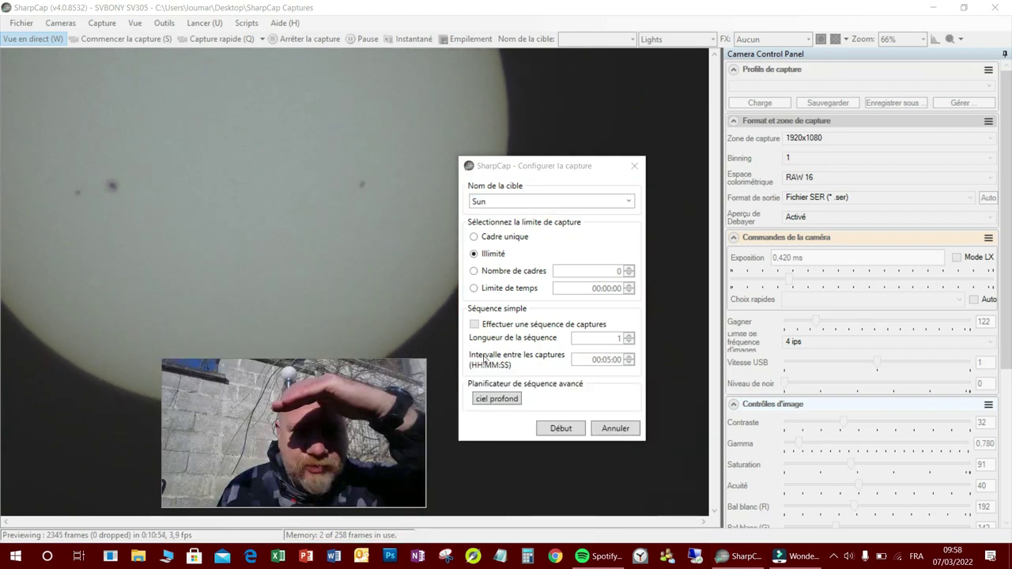
{"action": "left_click", "coordinate": [573, 430]}
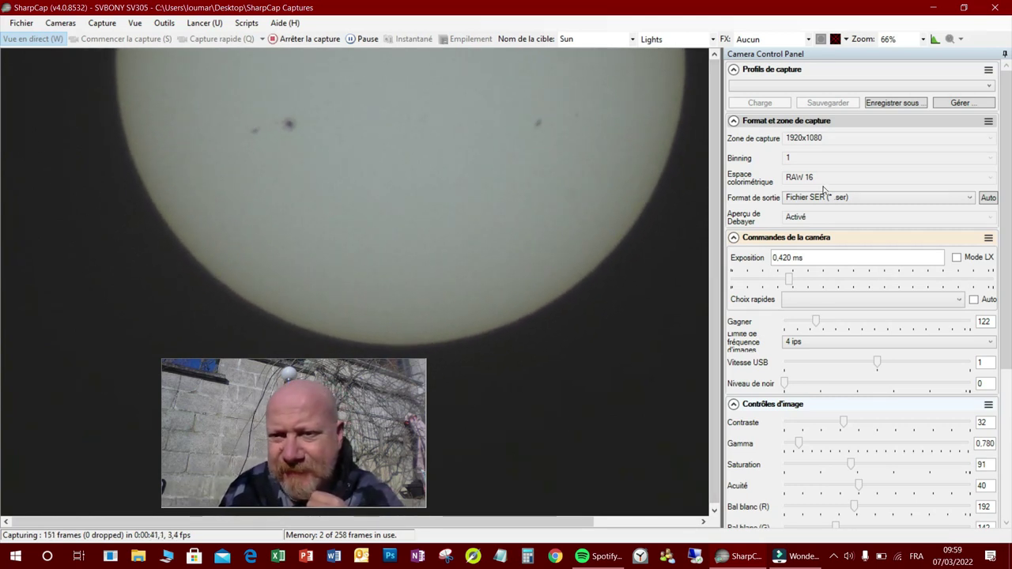
{"action": "left_click", "coordinate": [290, 39]}
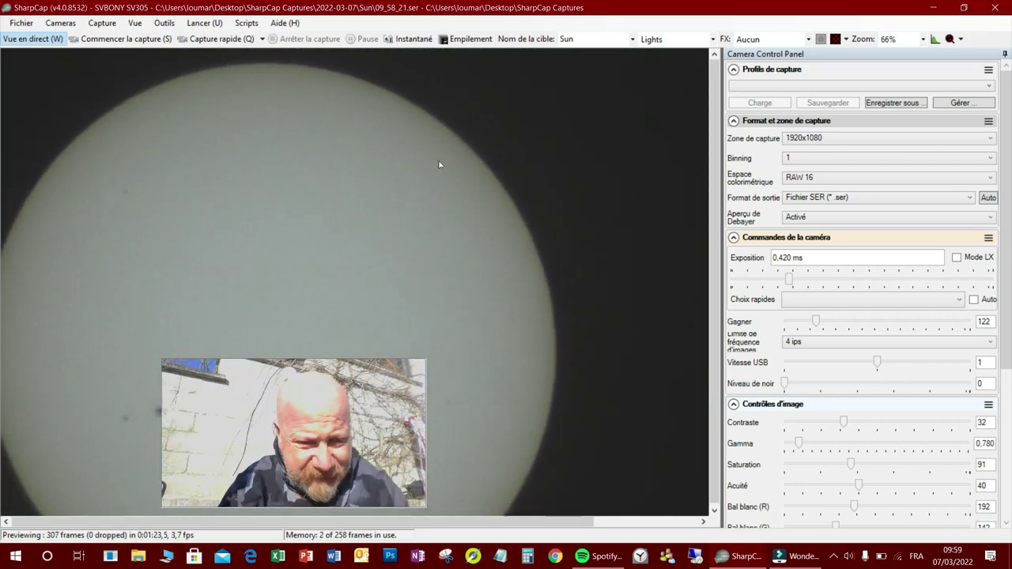
Set the camera's colour space to RVB 24 and the output format to AVI files.
{"action": "left_click_drag", "start_coordinate": [373, 412], "coordinate": [601, 421]}
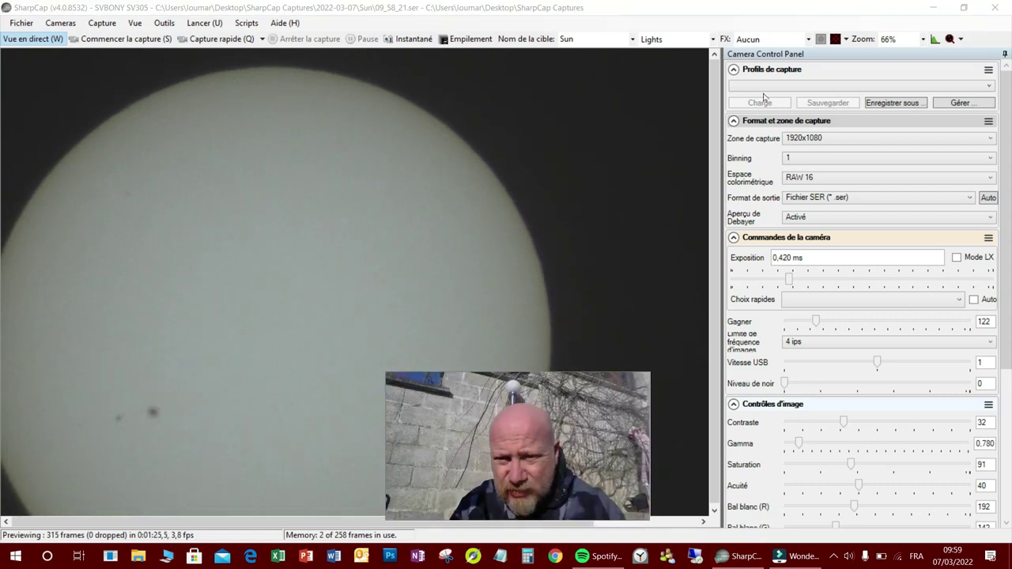
{"action": "left_click", "coordinate": [838, 198]}
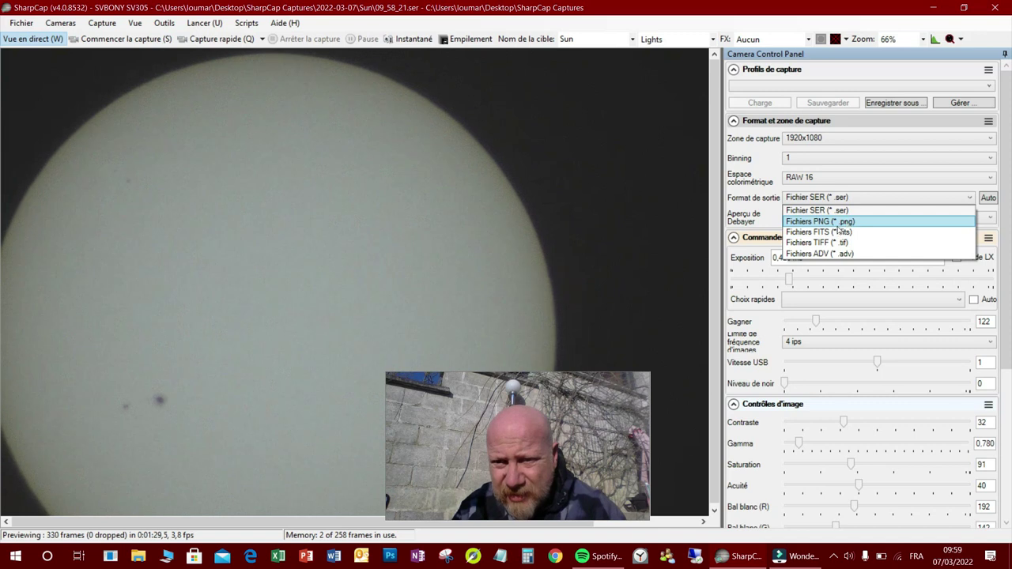
{"action": "scroll", "coordinate": [844, 225], "scroll_direction": "down", "scroll_amount": 3}
{"action": "scroll", "coordinate": [844, 225], "scroll_direction": "up", "scroll_amount": 3}
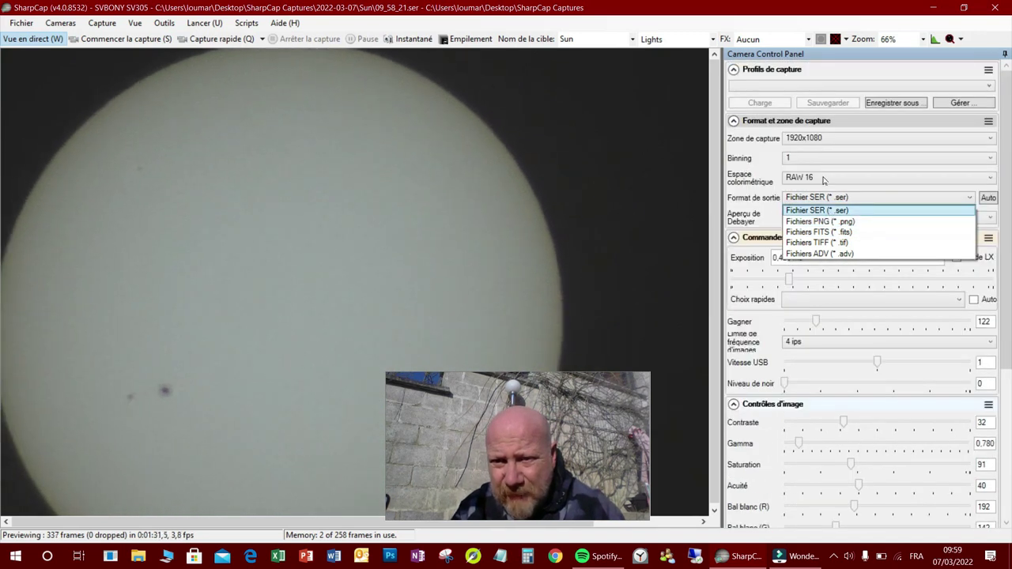
{"action": "left_click", "coordinate": [821, 179]}
{"action": "left_click", "coordinate": [821, 179]}
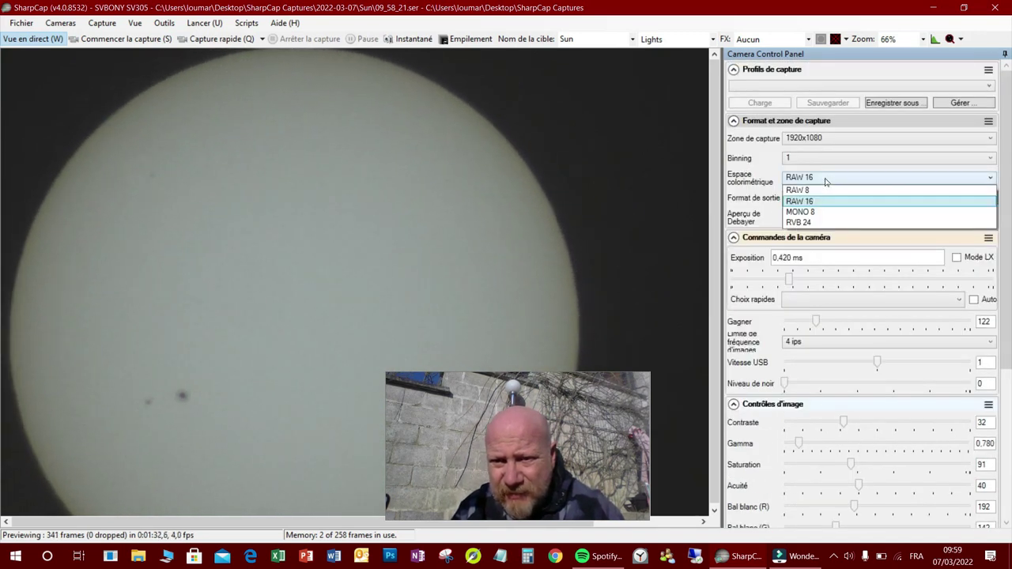
{"action": "left_click", "coordinate": [822, 222]}
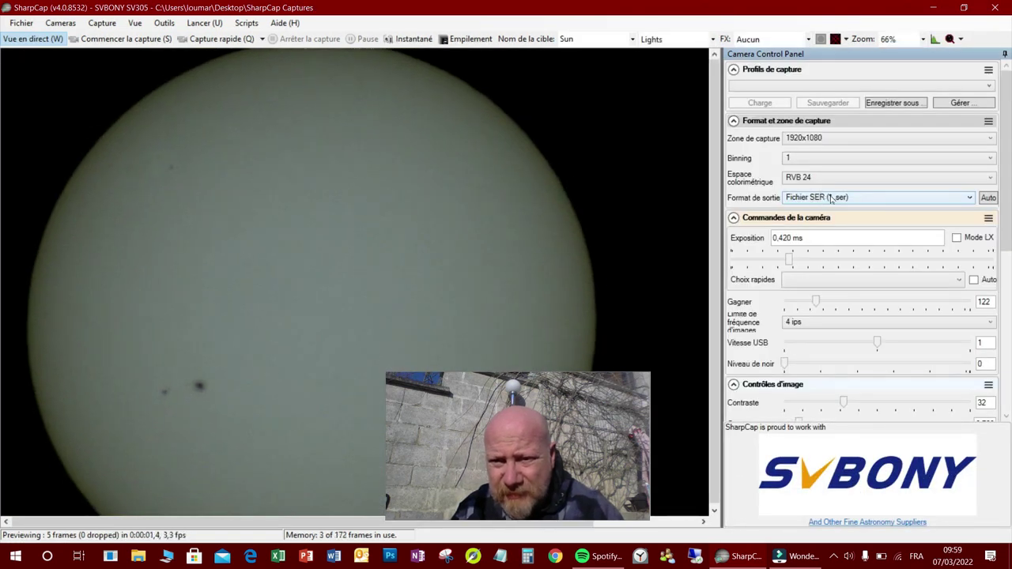
{"action": "left_click", "coordinate": [829, 198]}
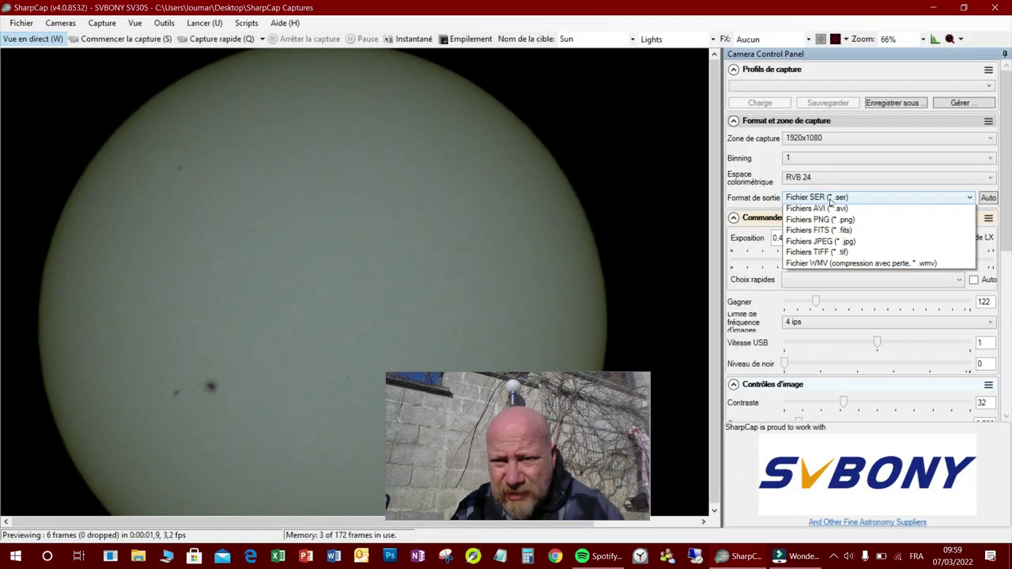
{"action": "left_click", "coordinate": [822, 219]}
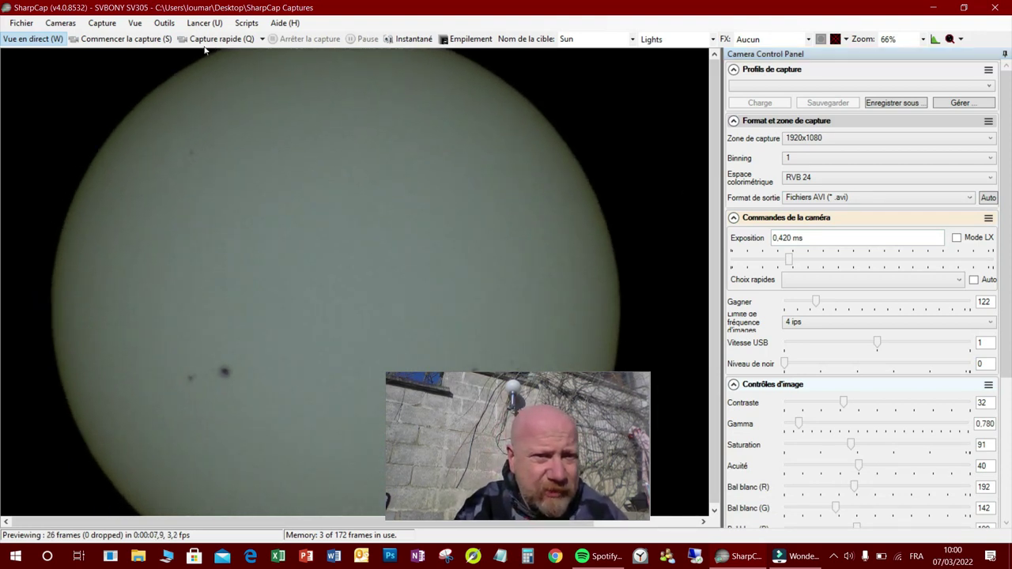
Record an AVI capture of the target Sun with no frame or time limit, stopping it manually.
{"action": "left_click", "coordinate": [126, 39]}
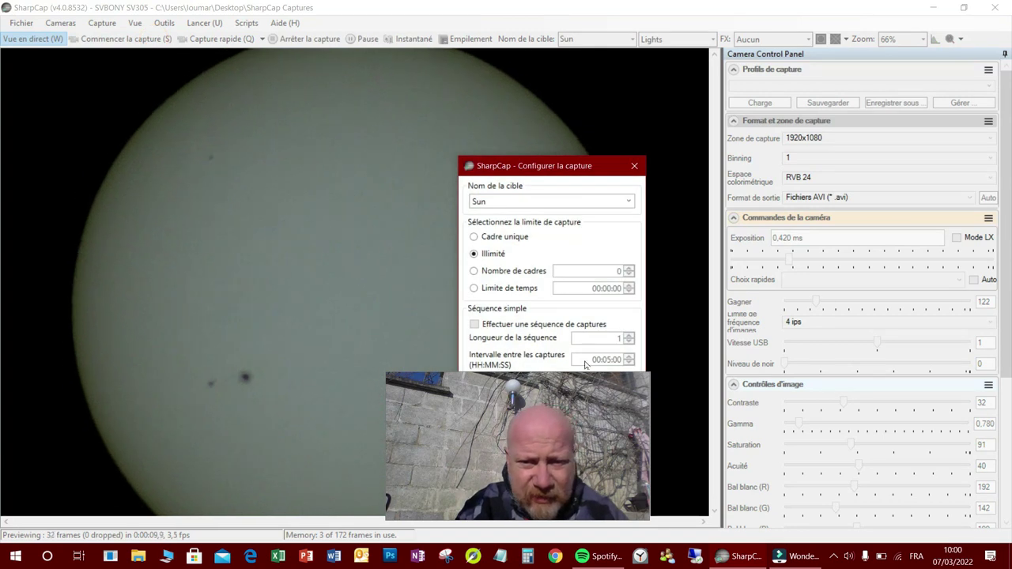
{"action": "left_click_drag", "start_coordinate": [542, 407], "coordinate": [677, 94]}
{"action": "left_click", "coordinate": [561, 428]}
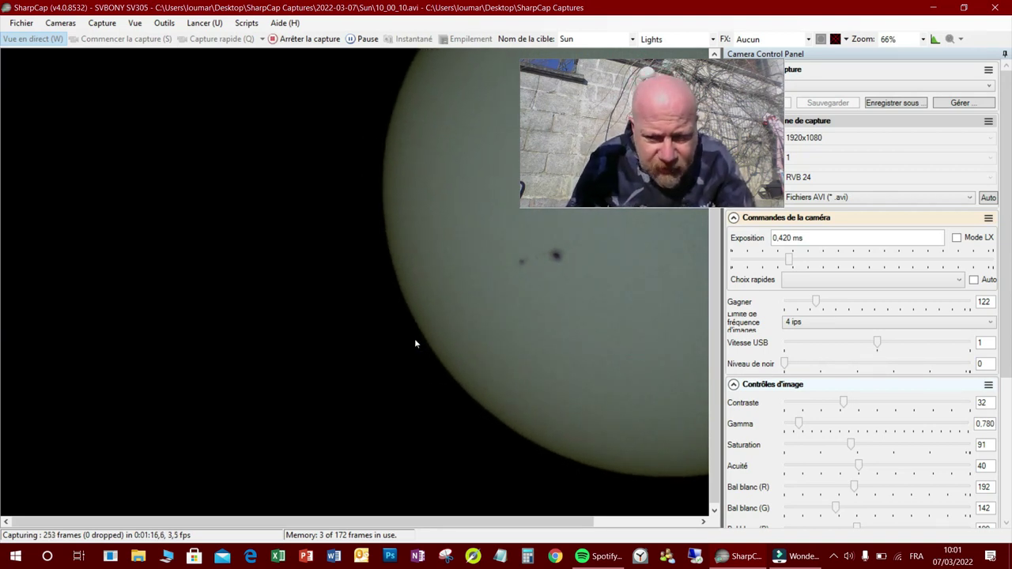
{"action": "left_click", "coordinate": [299, 39]}
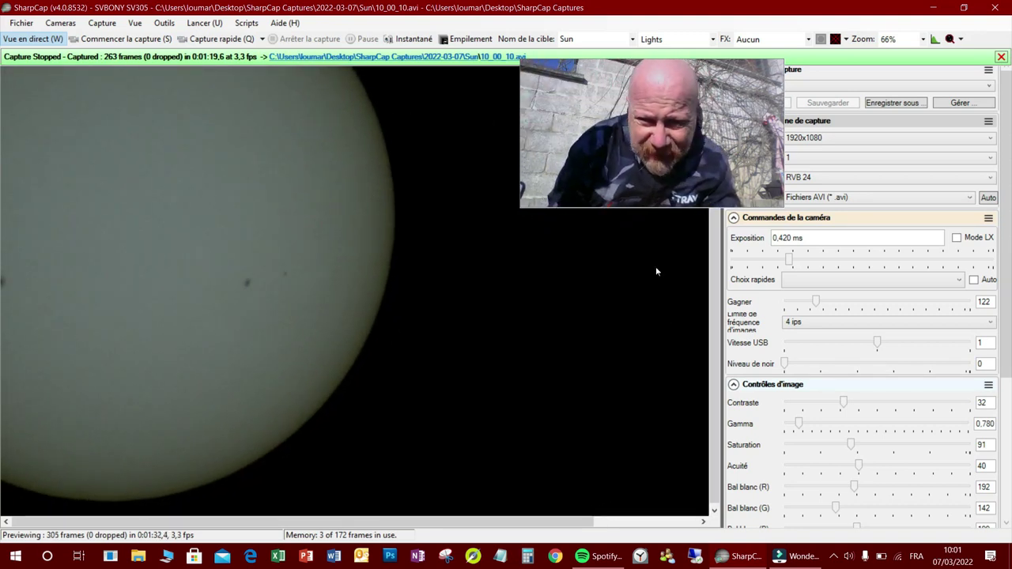
Start another unlimited Sun capture and set the image gamma to 0.640 and the contrast to 36.
{"action": "left_click", "coordinate": [155, 41]}
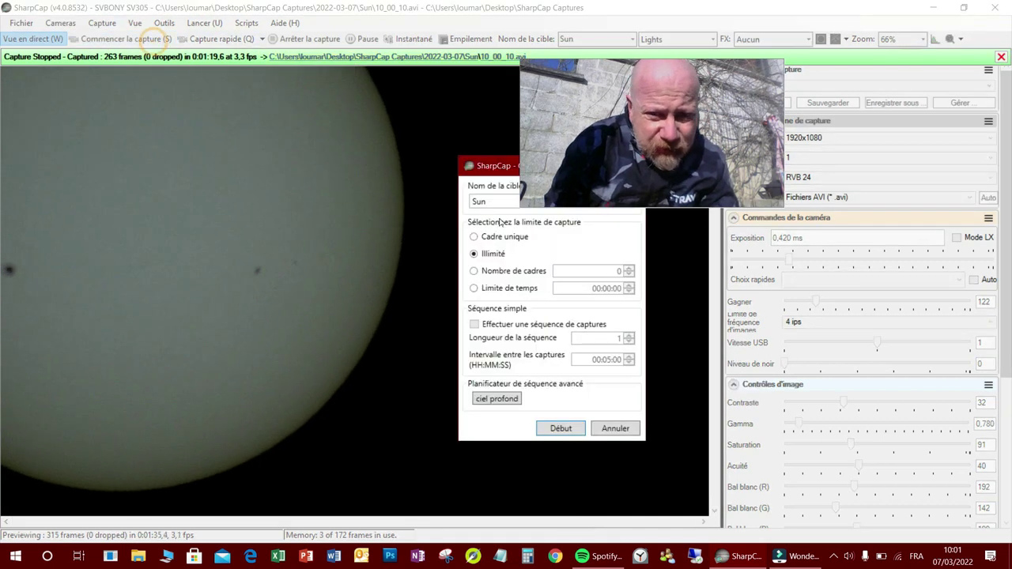
{"action": "left_click", "coordinate": [562, 427]}
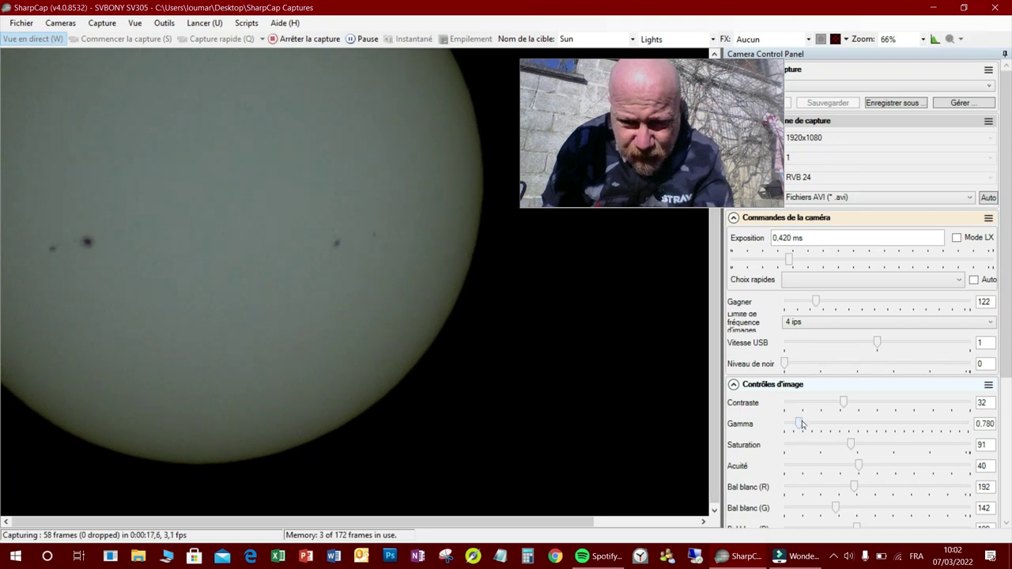
{"action": "left_click_drag", "start_coordinate": [801, 424], "coordinate": [795, 421]}
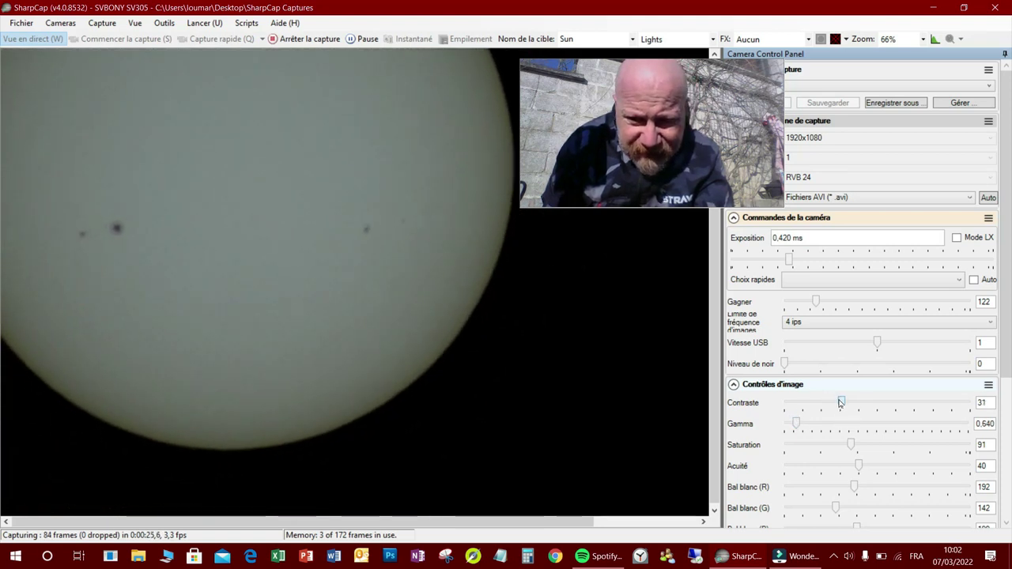
{"action": "left_click_drag", "start_coordinate": [833, 402], "coordinate": [850, 401]}
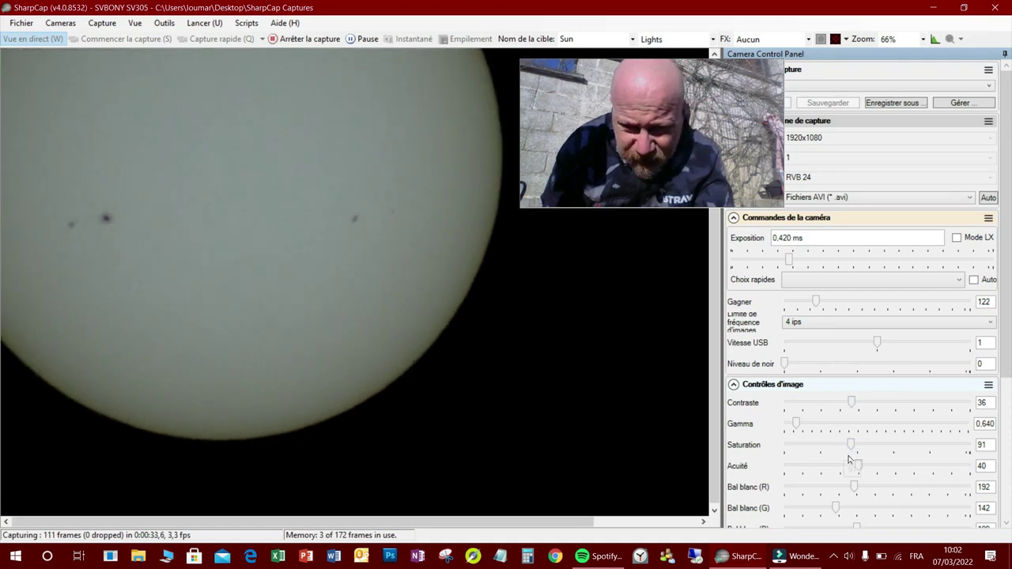
Set the white balance to red 161, green 120 and blue 156, and stop the running capture.
{"action": "scroll", "coordinate": [851, 452], "scroll_direction": "down", "scroll_amount": 5}
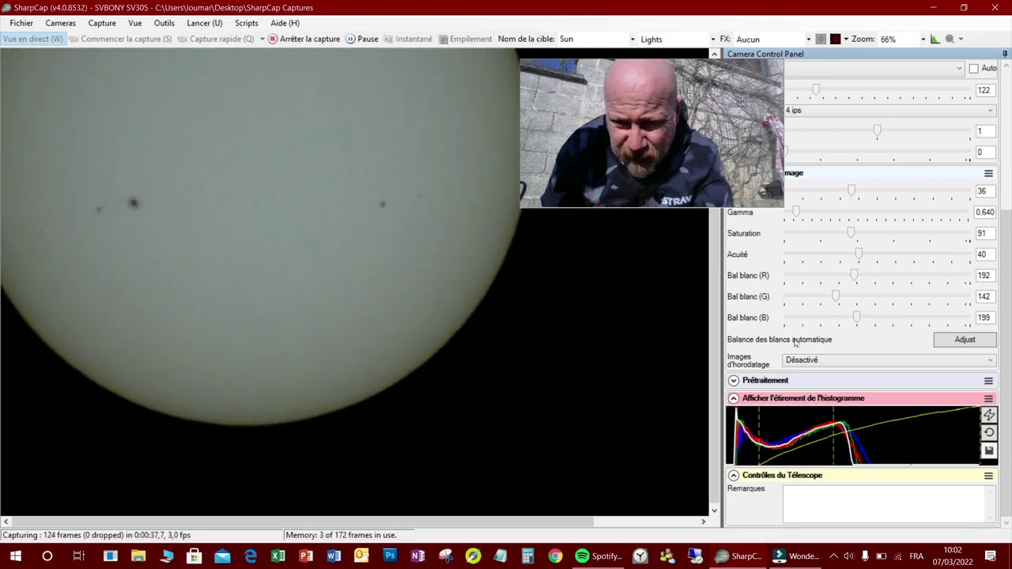
{"action": "left_click", "coordinate": [842, 318]}
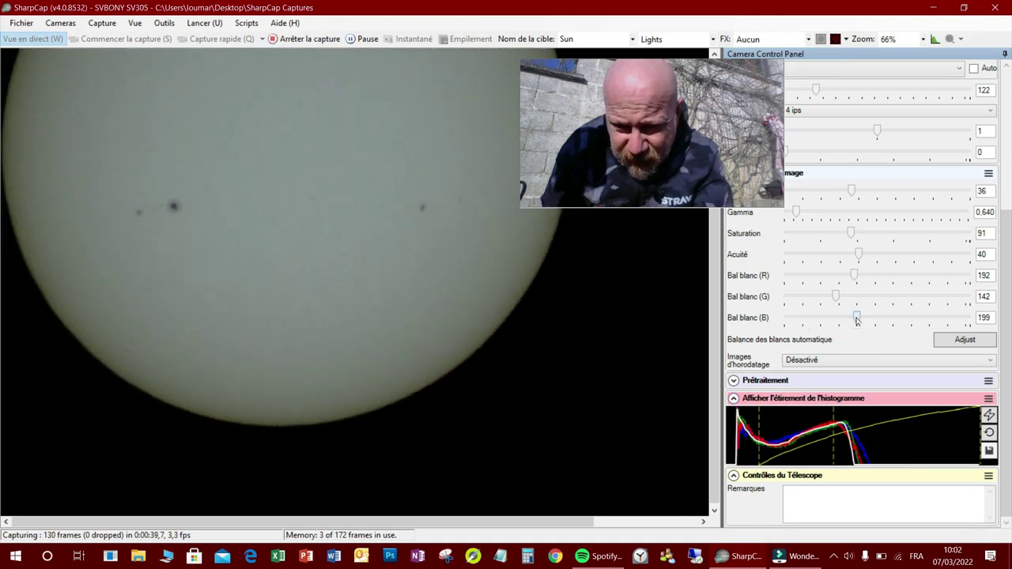
{"action": "left_click_drag", "start_coordinate": [854, 317], "coordinate": [843, 319]}
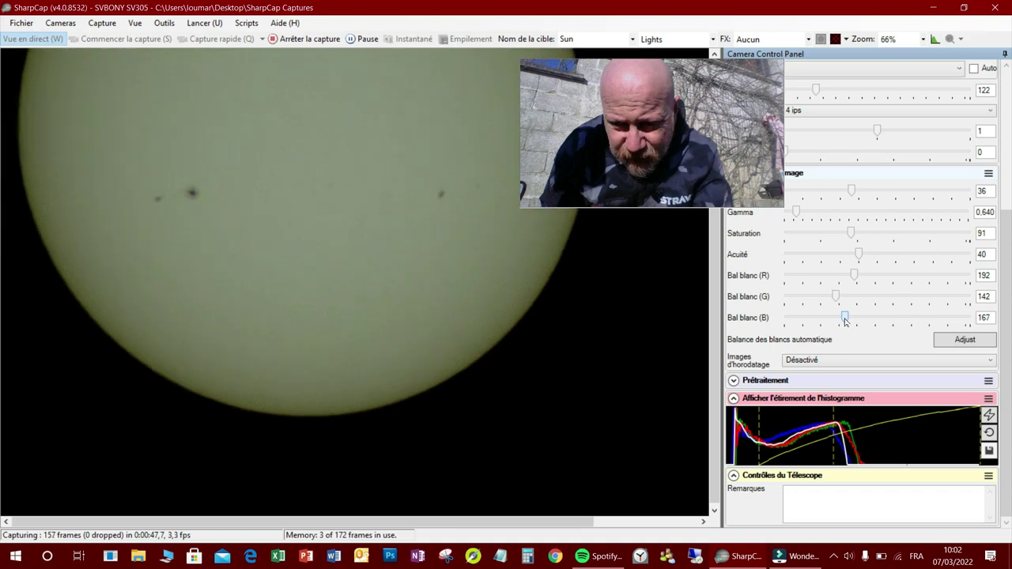
{"action": "left_click_drag", "start_coordinate": [843, 319], "coordinate": [845, 321]}
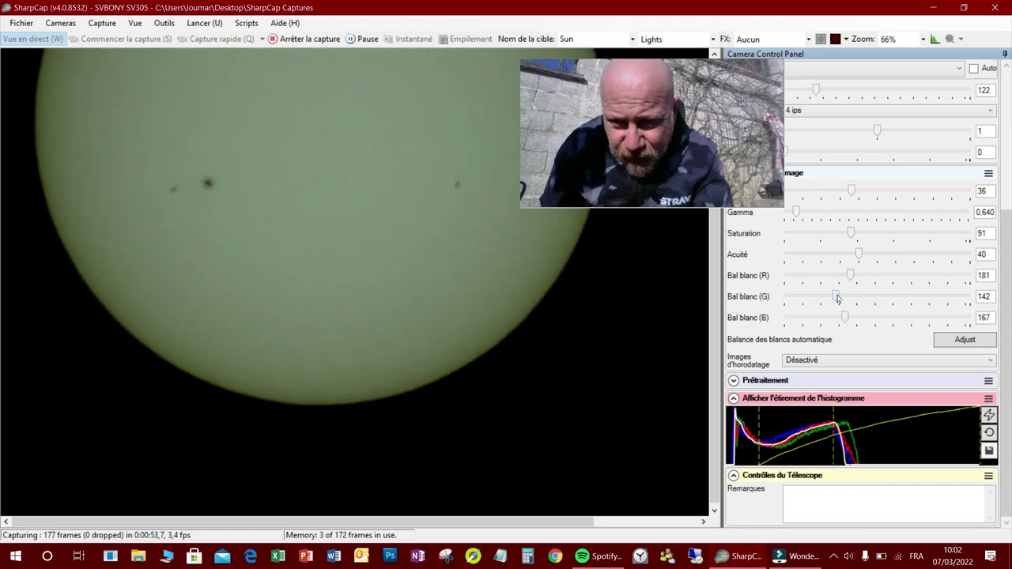
{"action": "left_click_drag", "start_coordinate": [830, 296], "coordinate": [828, 298]}
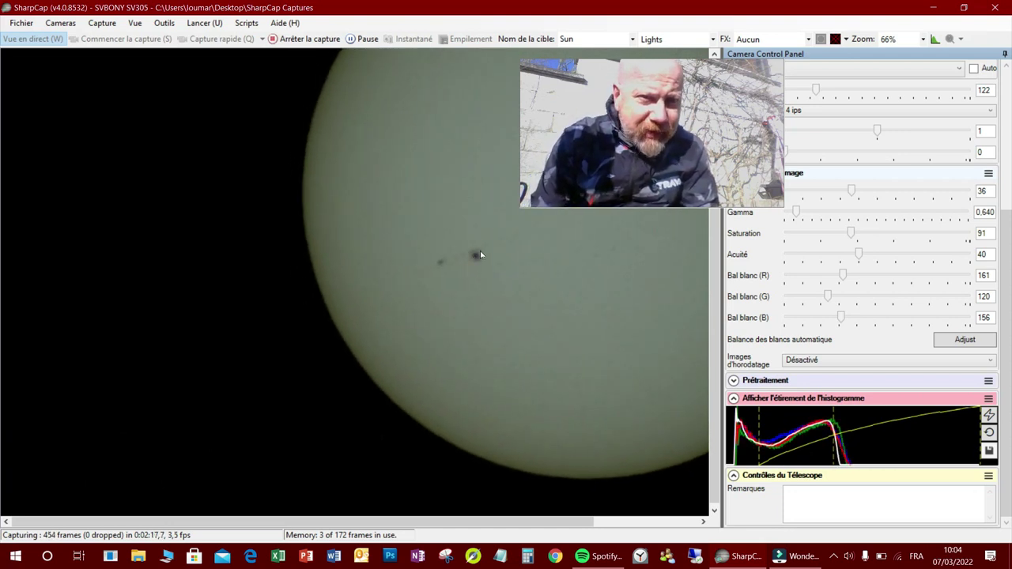
{"action": "left_click", "coordinate": [307, 44]}
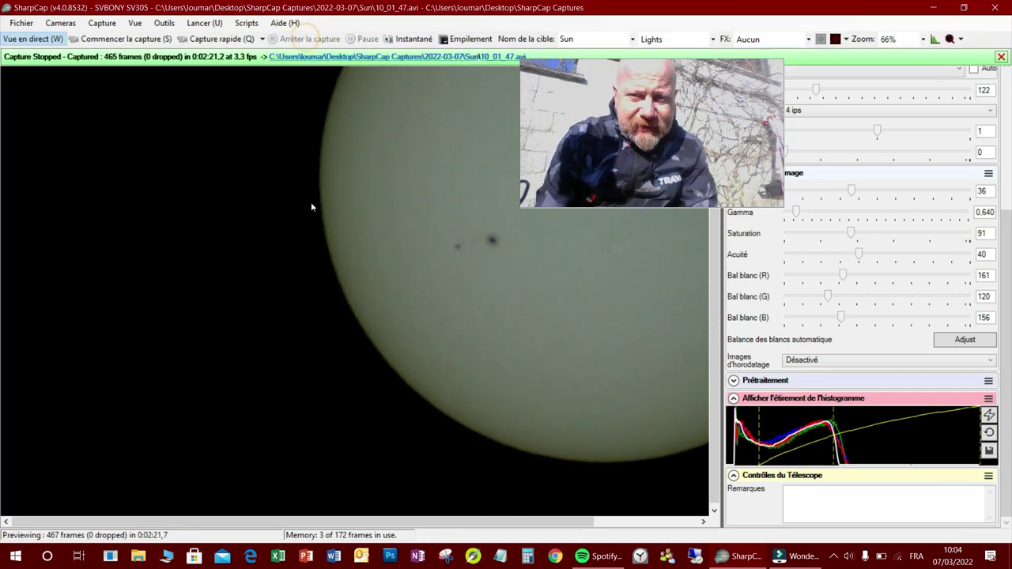